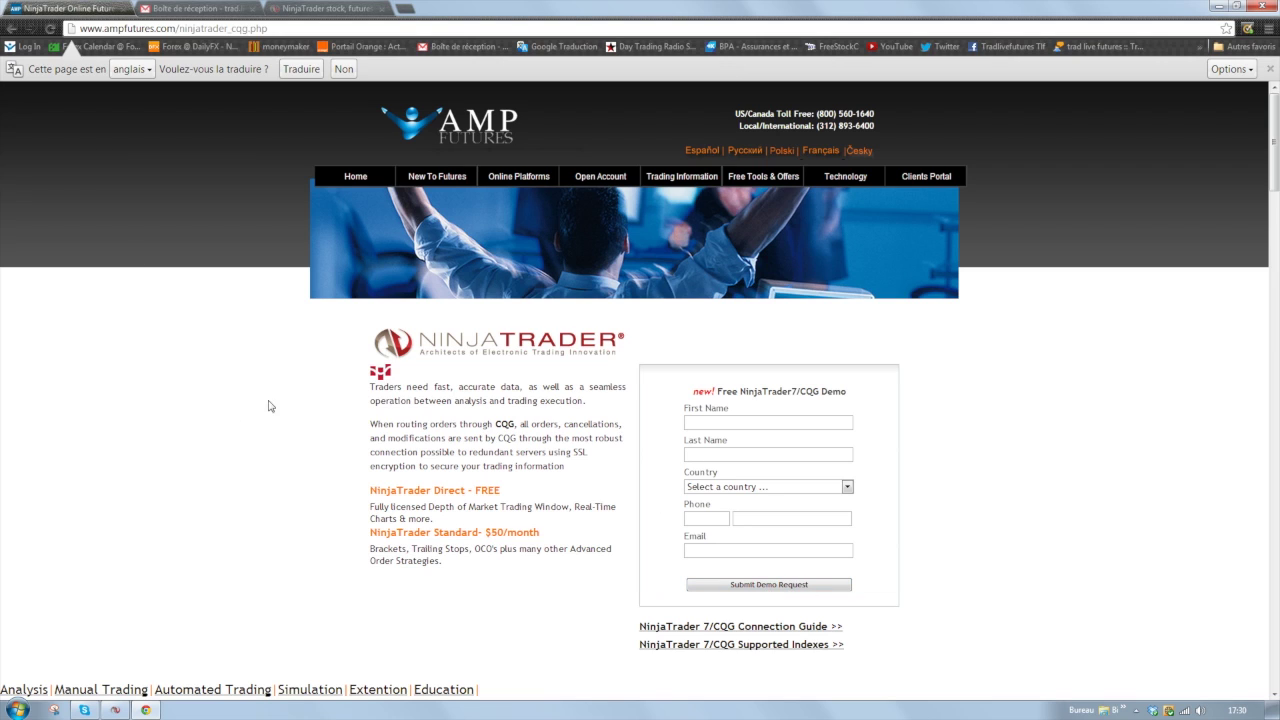
Step: Check the Gmail inbox and examine the license key and new-user fields on the NinjaTrader download registration page
left_click(206, 9)
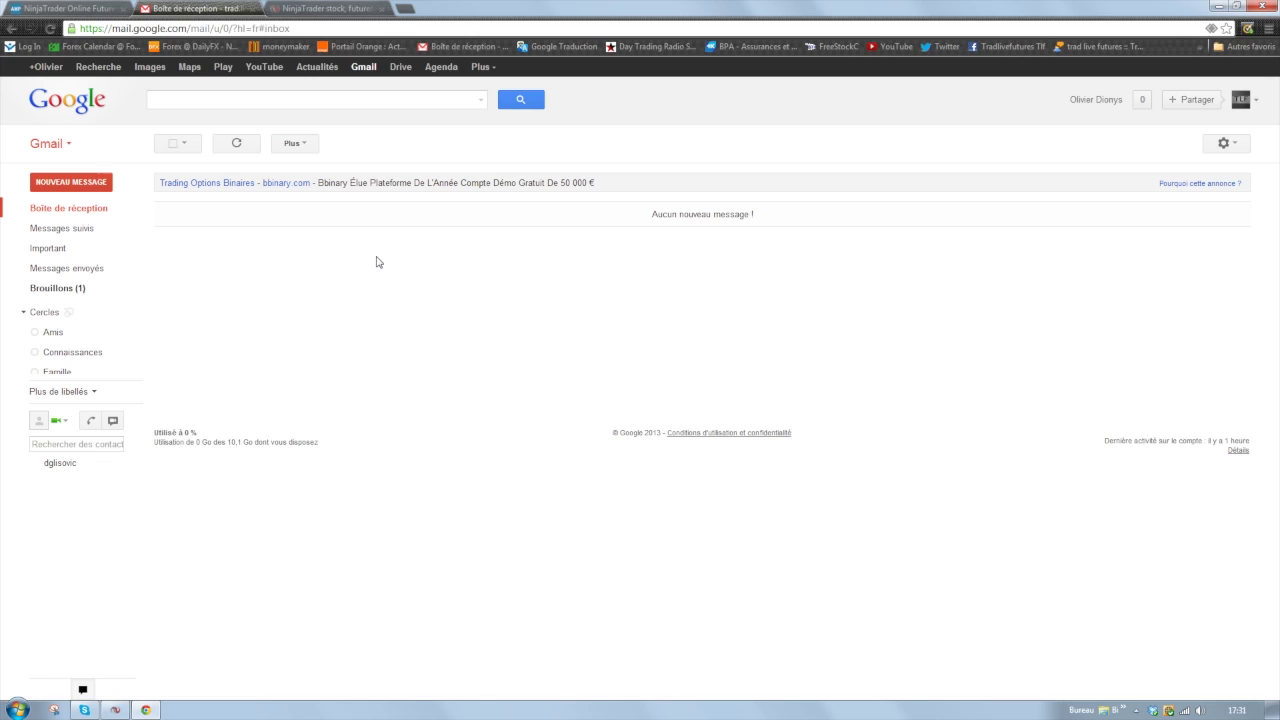
left_click(311, 10)
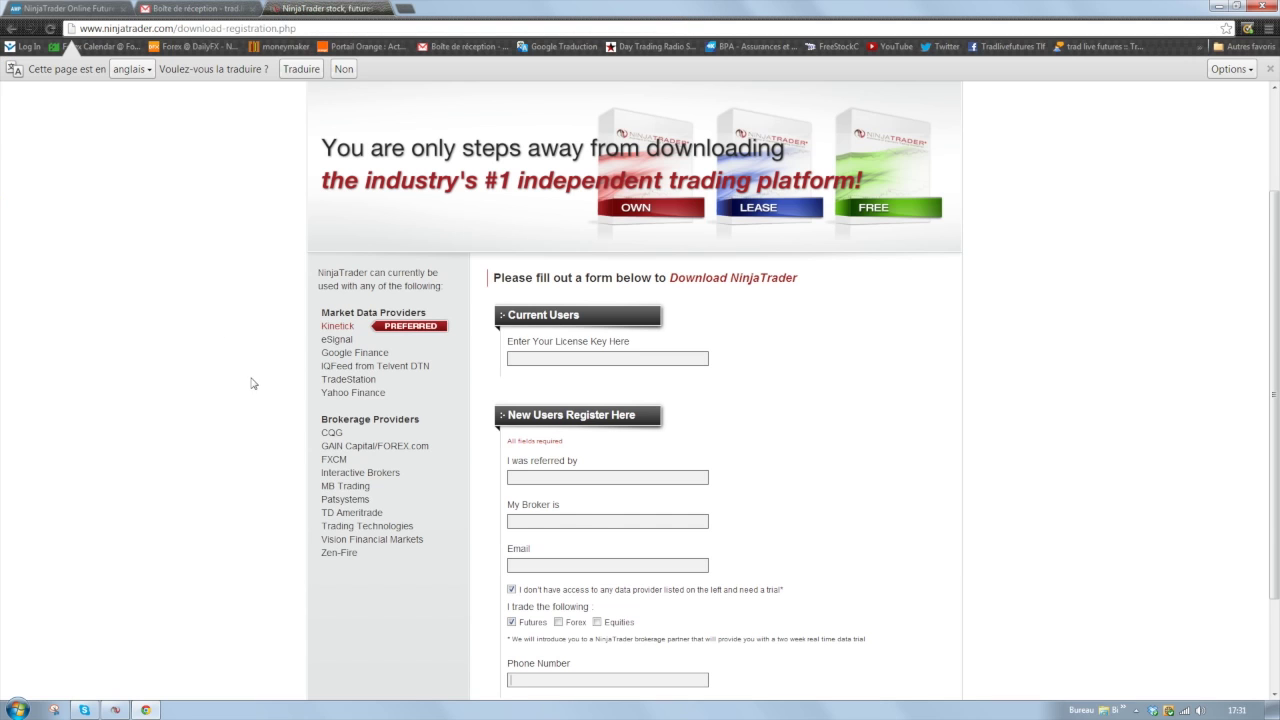
scroll(249, 383, "up", 1)
scroll(1066, 446, "up", 2)
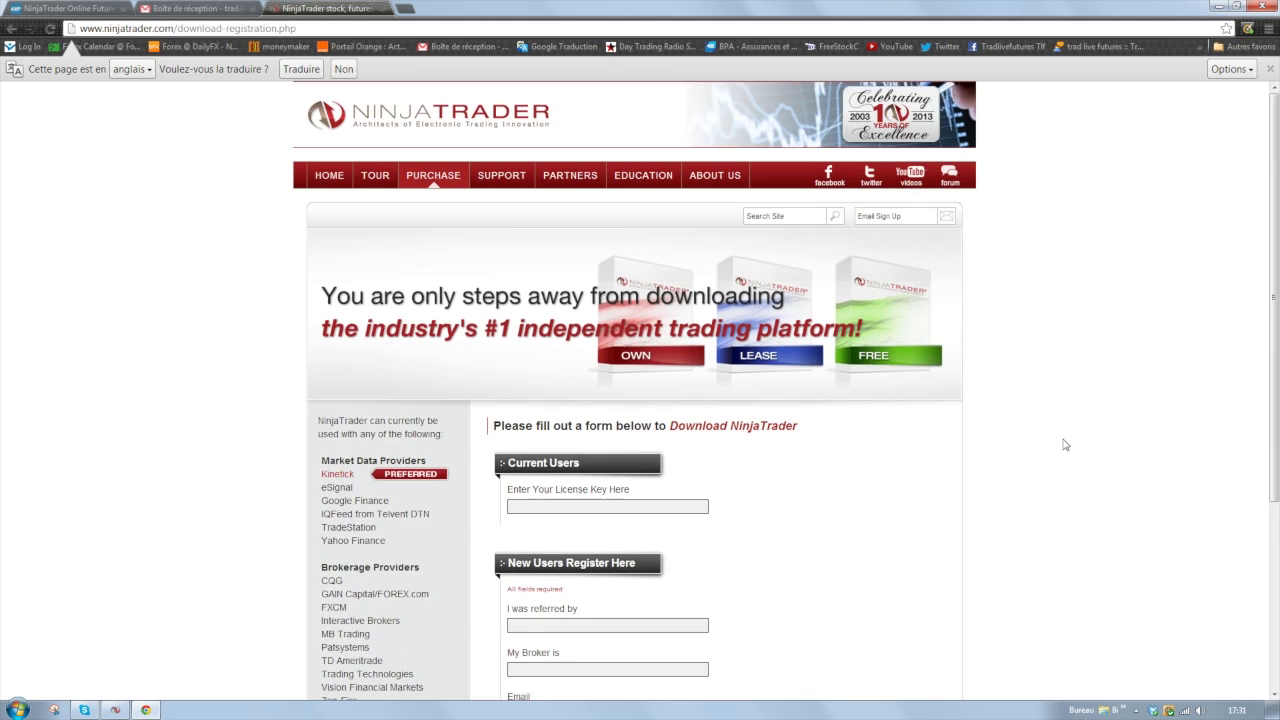
scroll(1064, 440, "down", 1)
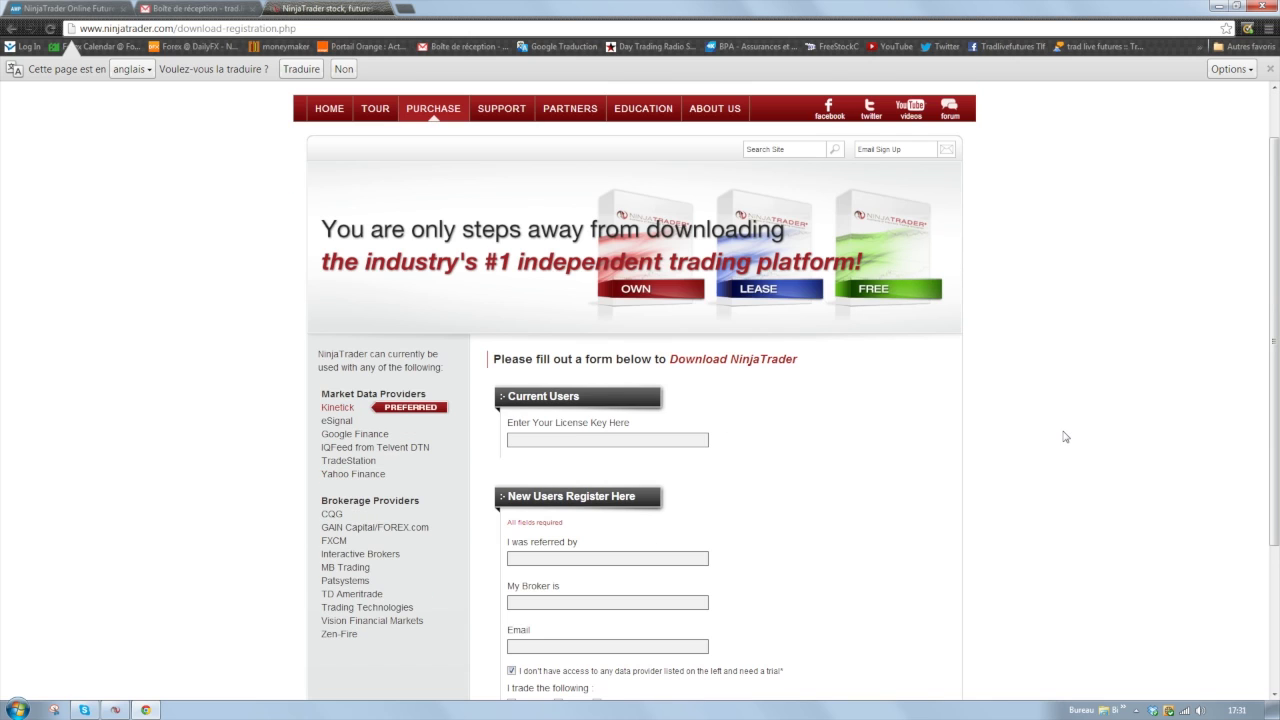
right_click(531, 444)
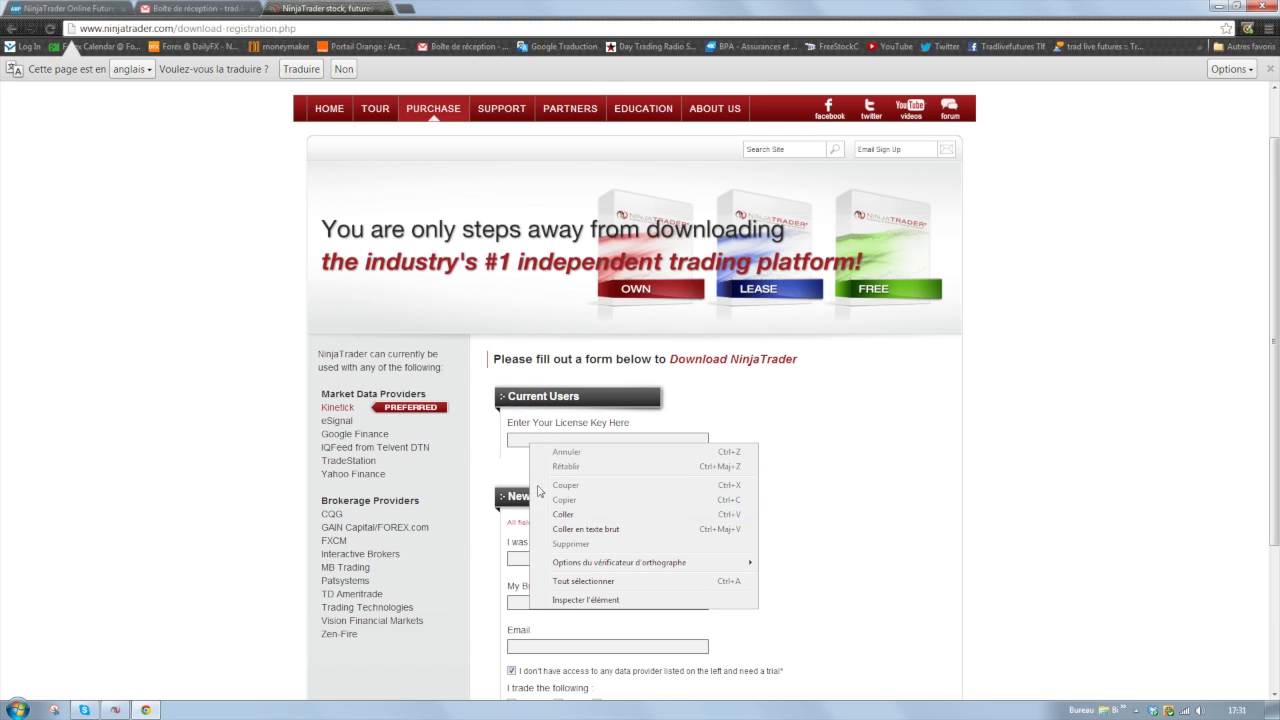
left_click(523, 467)
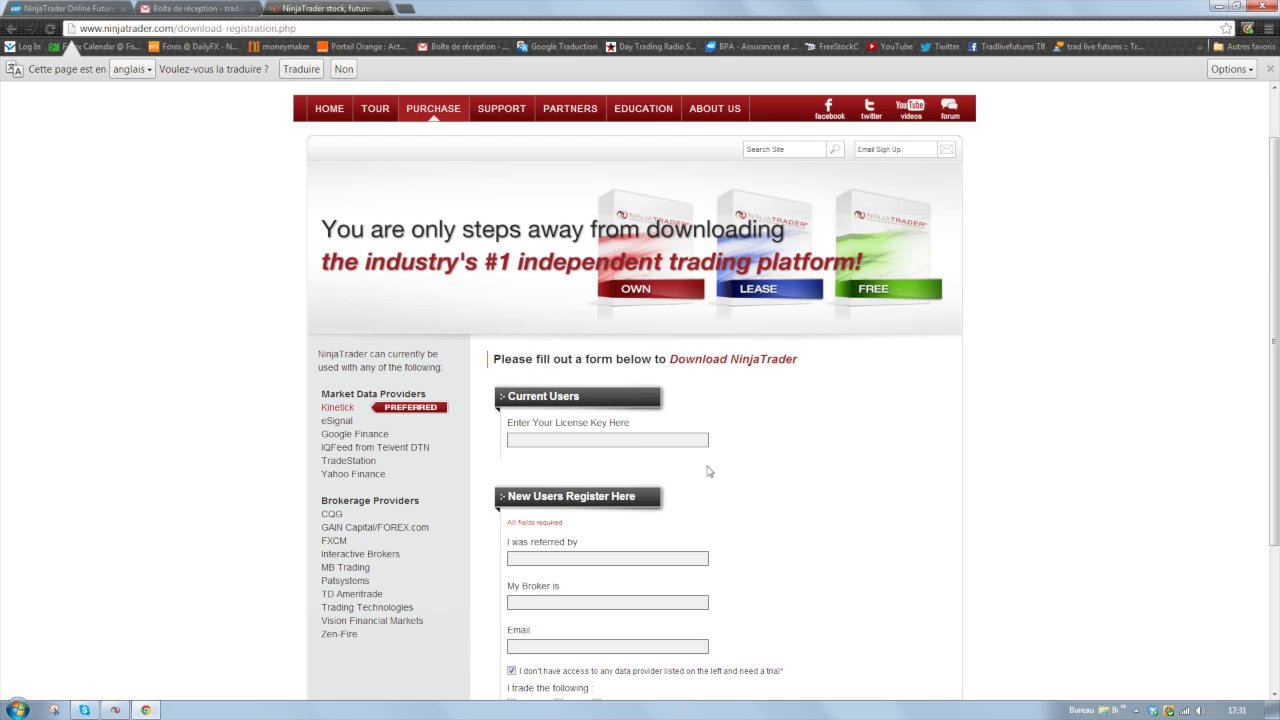
scroll(874, 417, "down", 2)
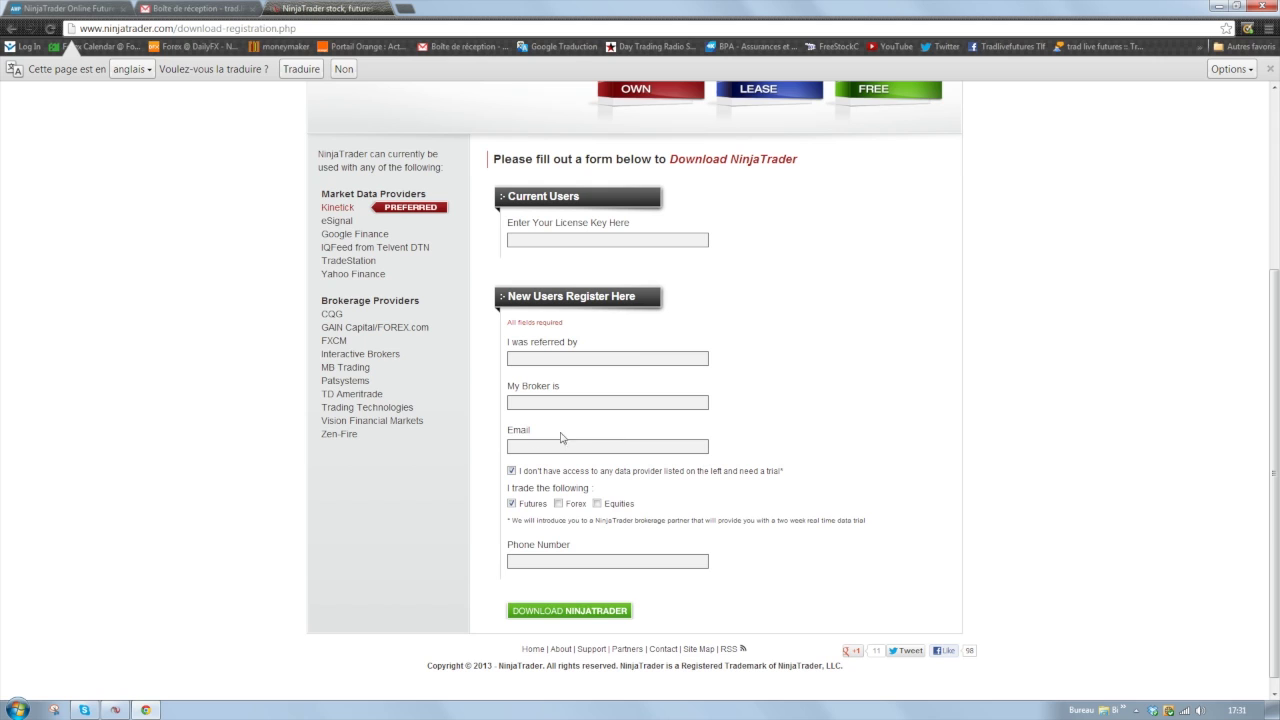
Step: Turn the option for lacking a data provider and needing a trial off and back on, and review the registration fields
left_click(511, 471)
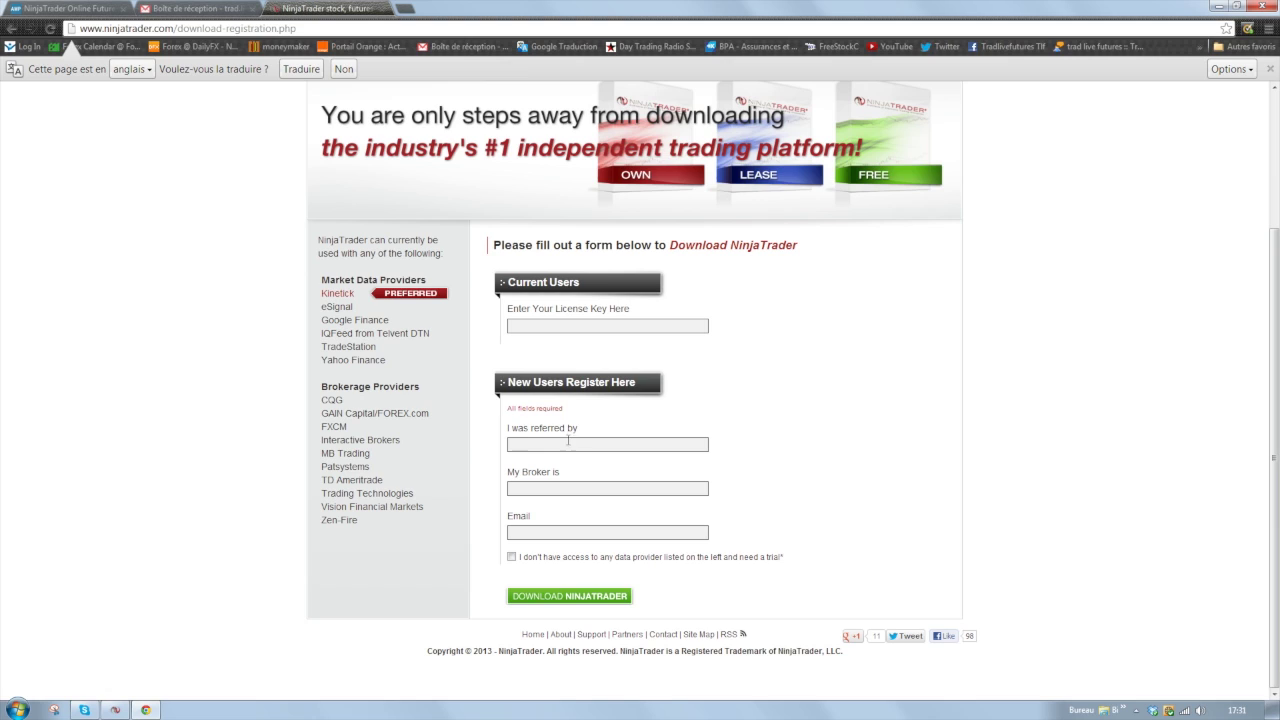
left_click(511, 557)
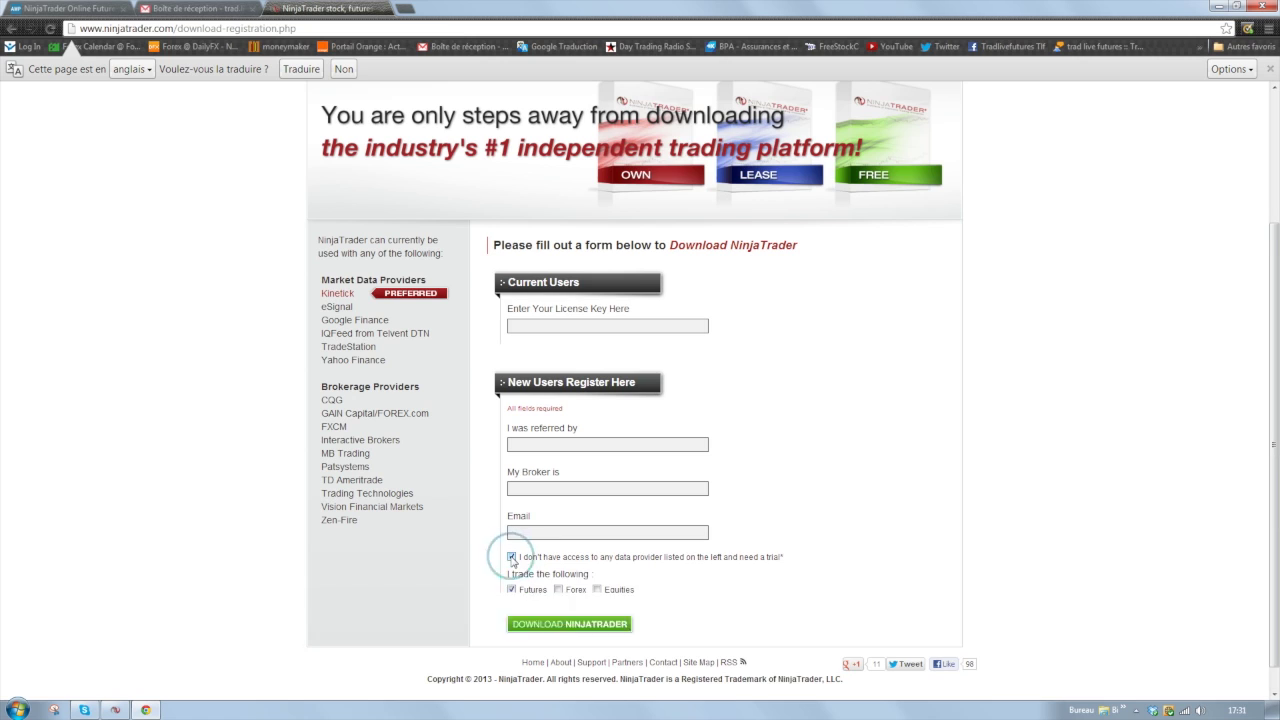
scroll(830, 418, "down", 1)
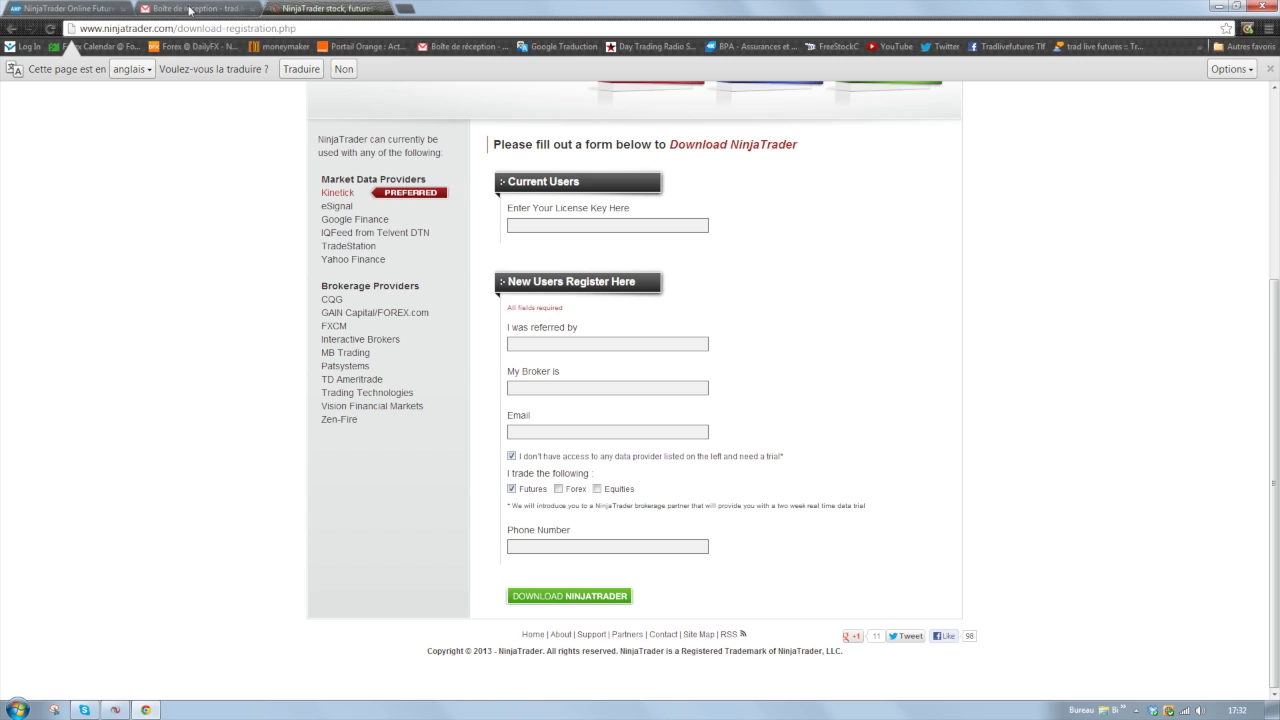
scroll(238, 360, "up", 1)
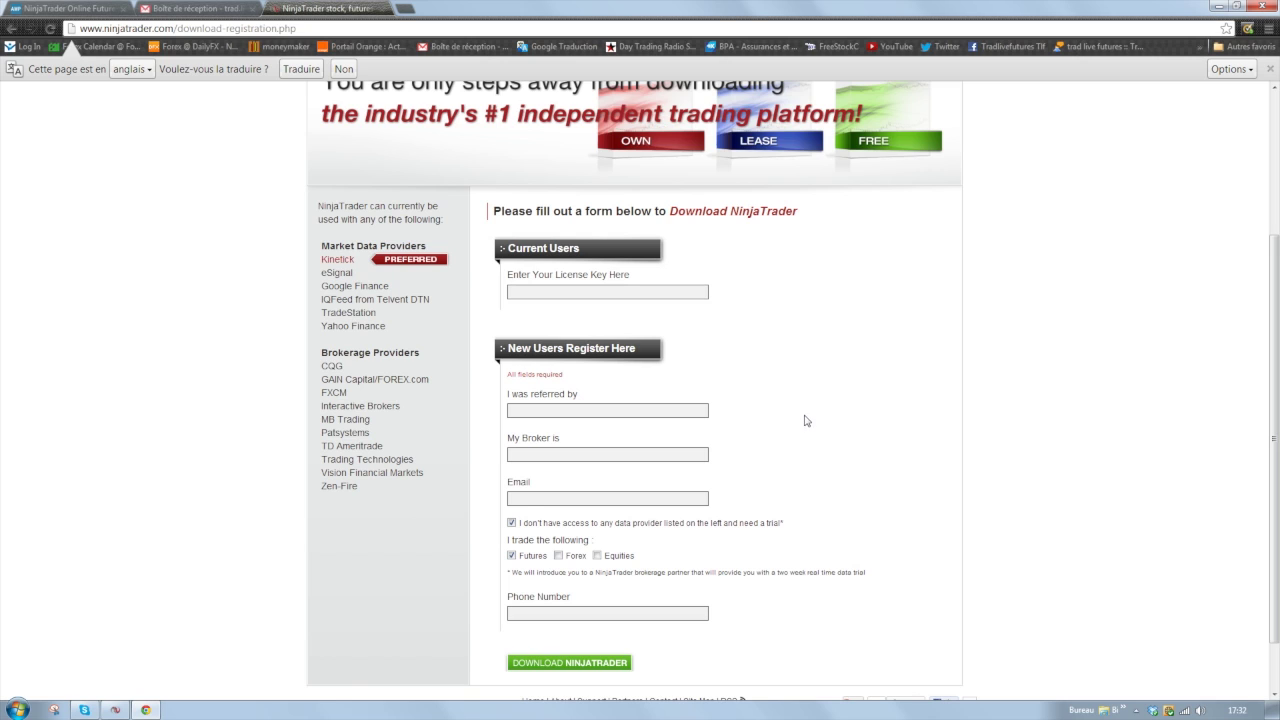
scroll(885, 413, "up", 1)
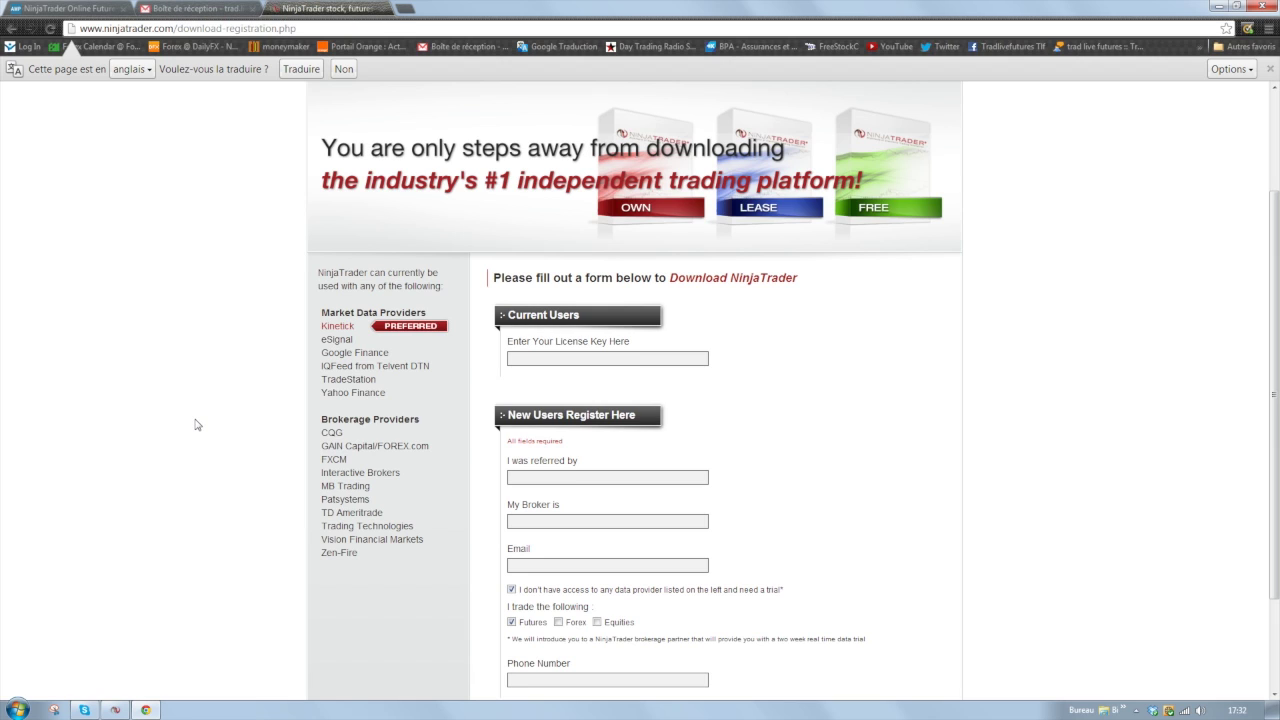
Step: Switch to the NinjaTrader Control Center and close it, choosing to save all workspaces
left_click(1216, 7)
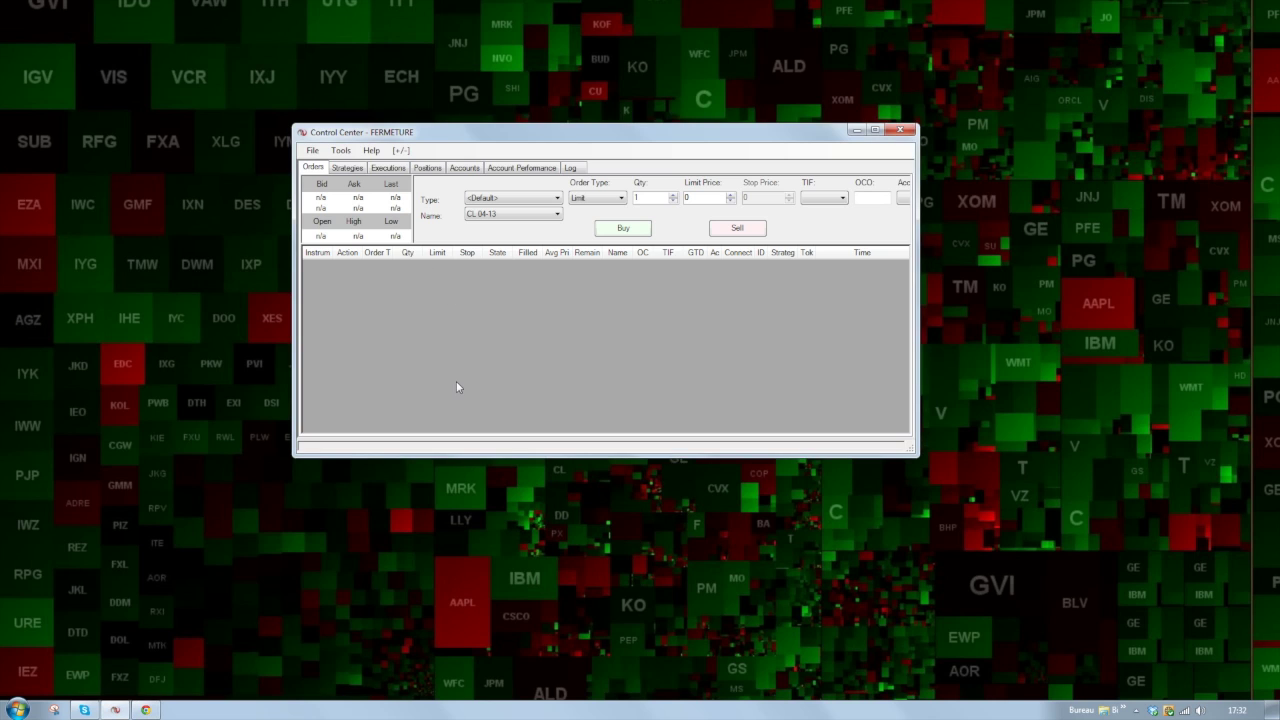
left_click_drag(532, 456, 530, 464)
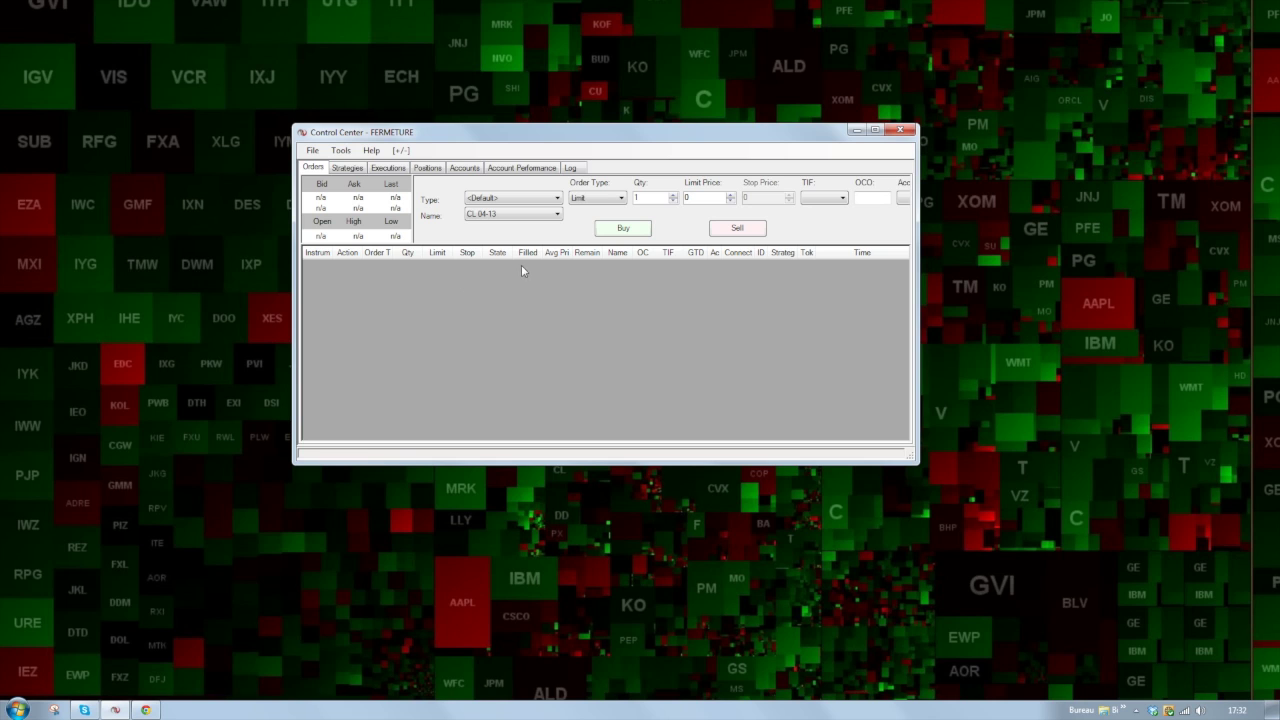
left_click(900, 131)
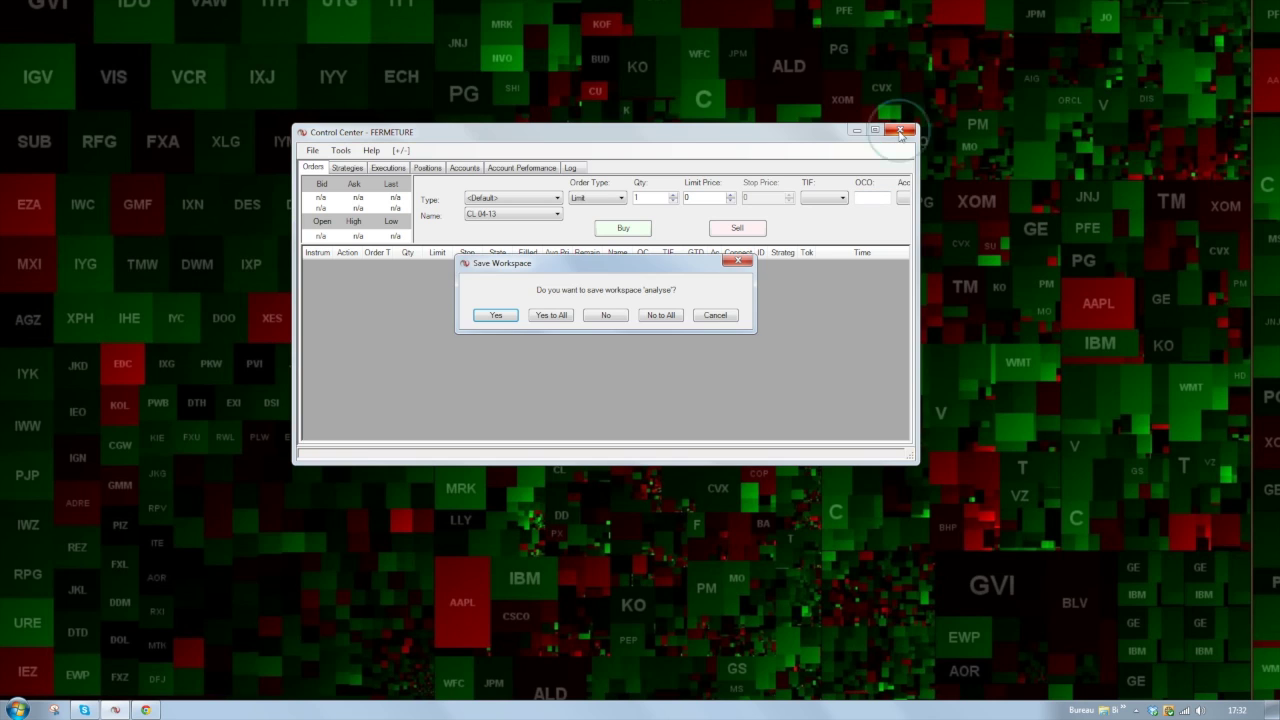
left_click(563, 318)
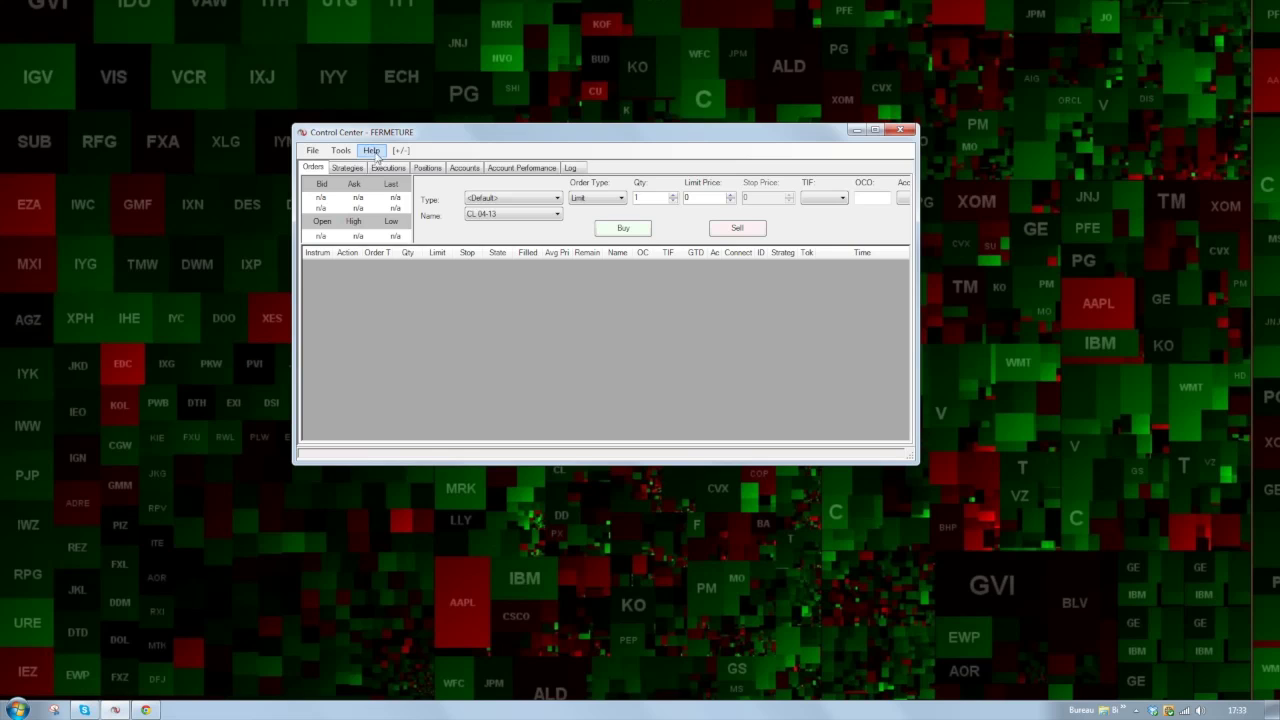
left_click(373, 152)
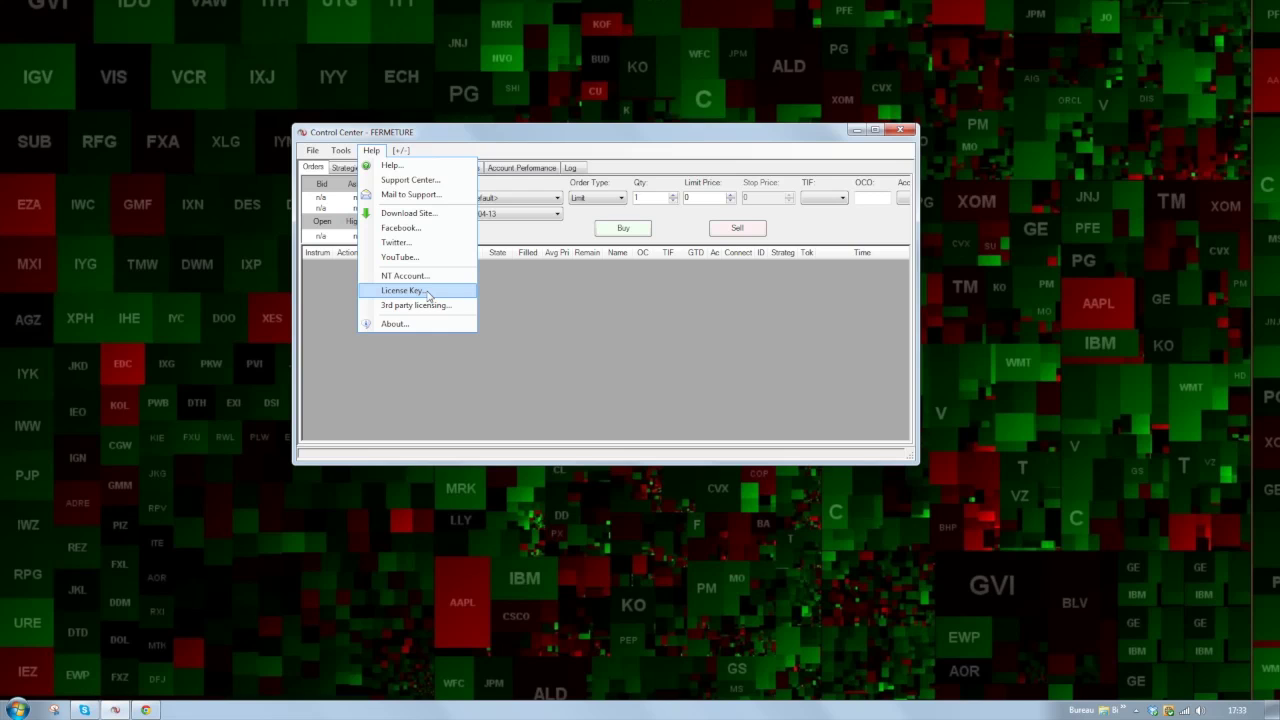
left_click(540, 420)
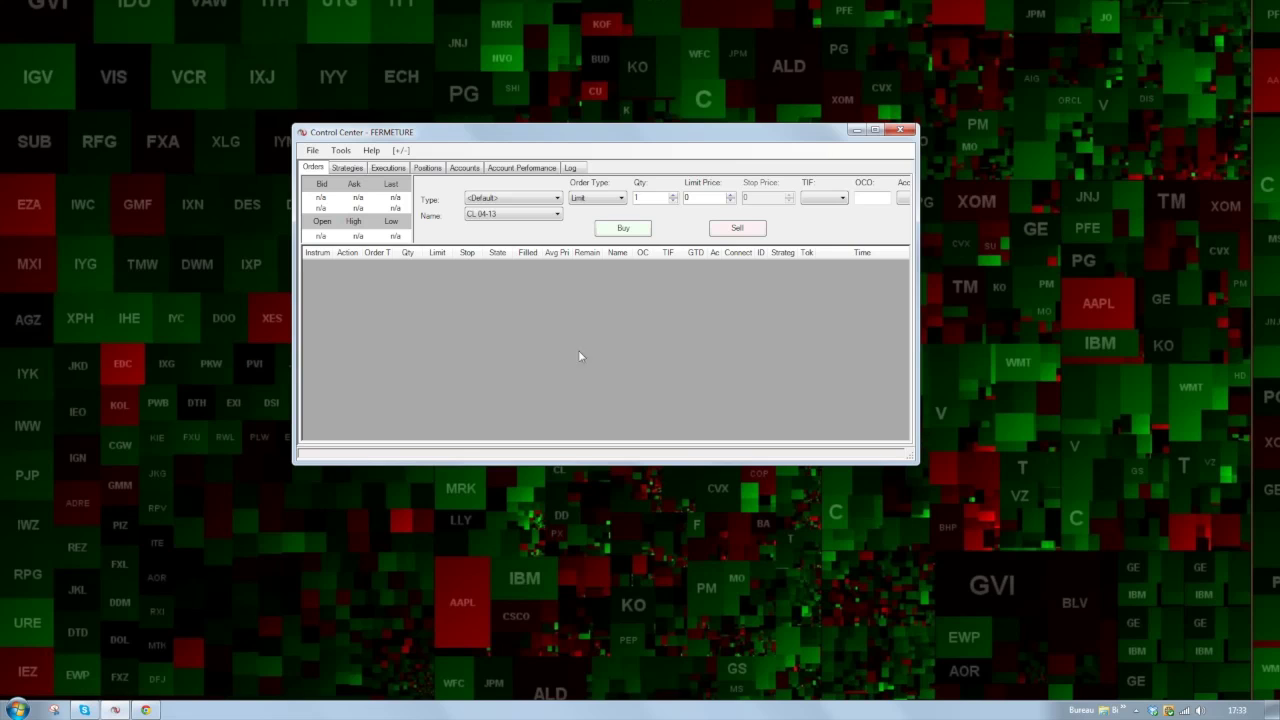
Step: Start adding an account connection named cqg with CQG as the provider, and proceed to its account information
left_click(350, 153)
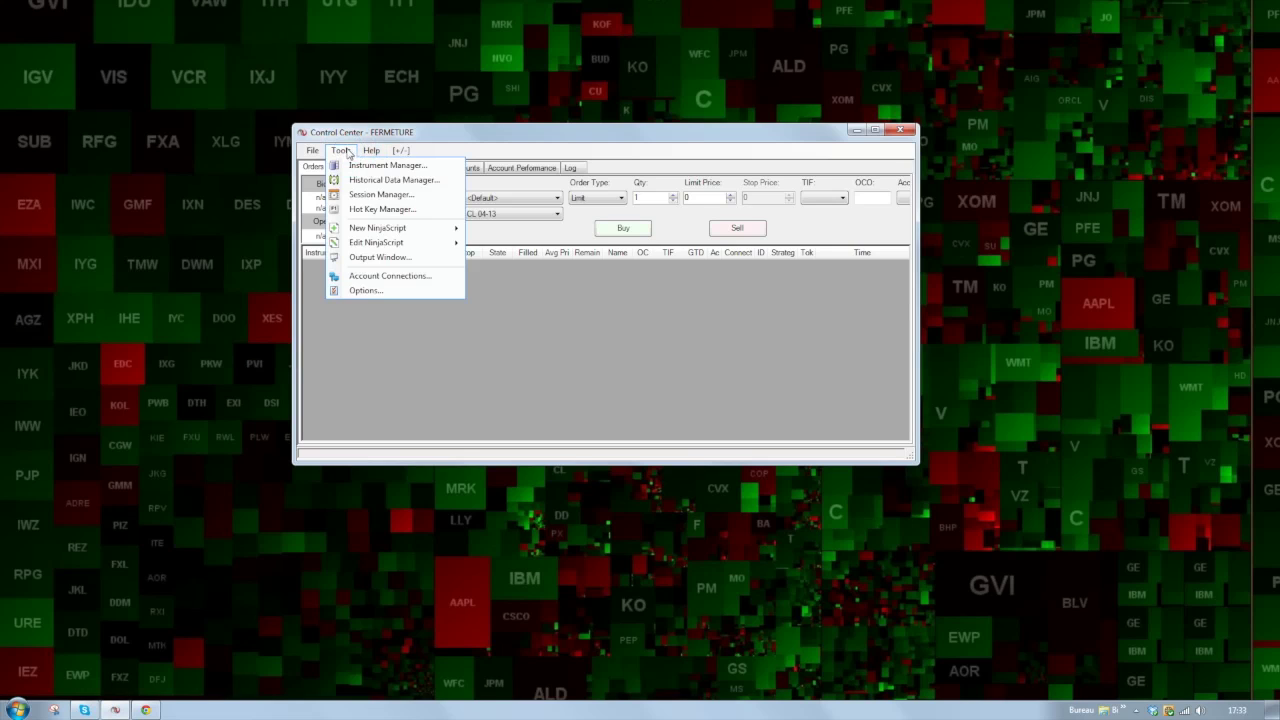
left_click(446, 279)
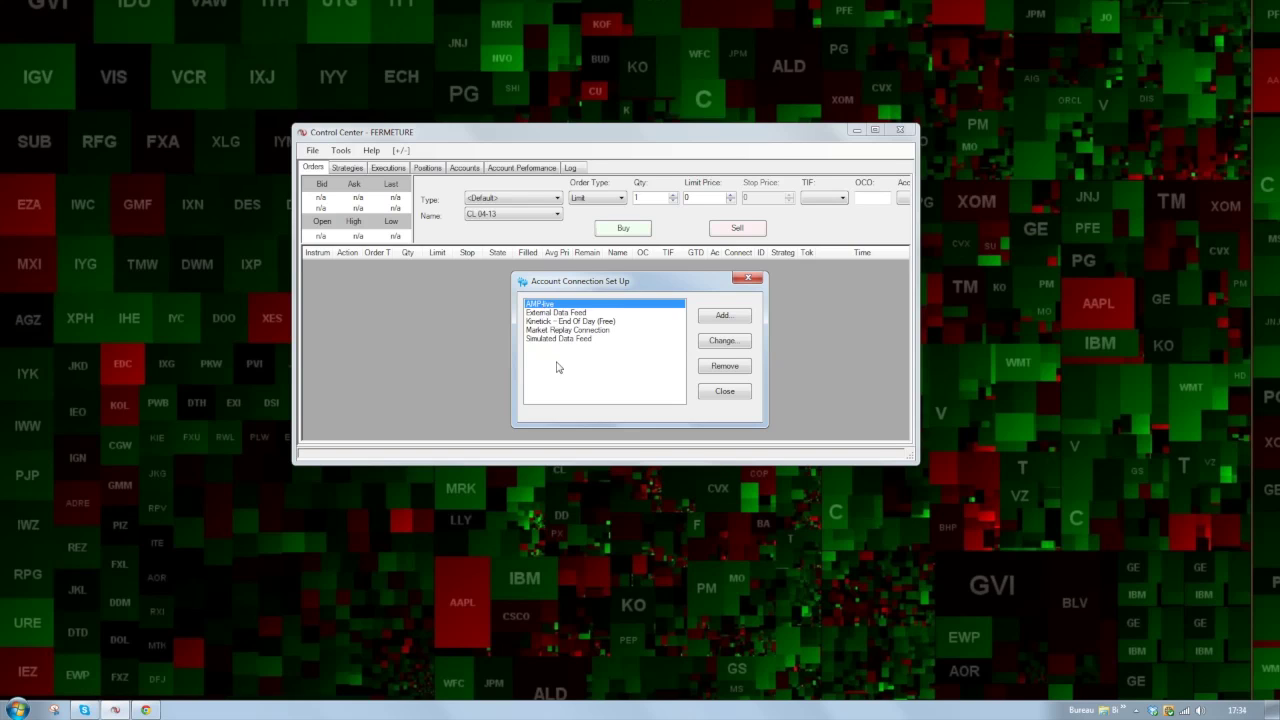
left_click(720, 322)
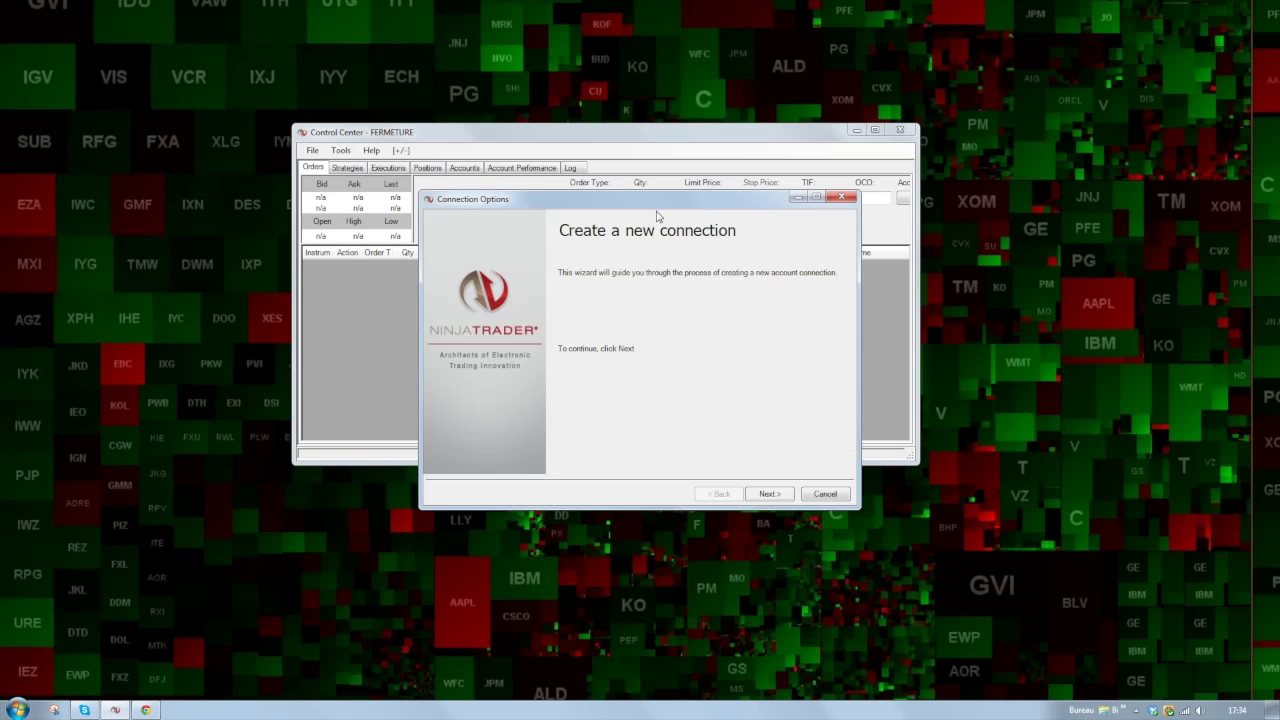
left_click_drag(657, 200, 634, 94)
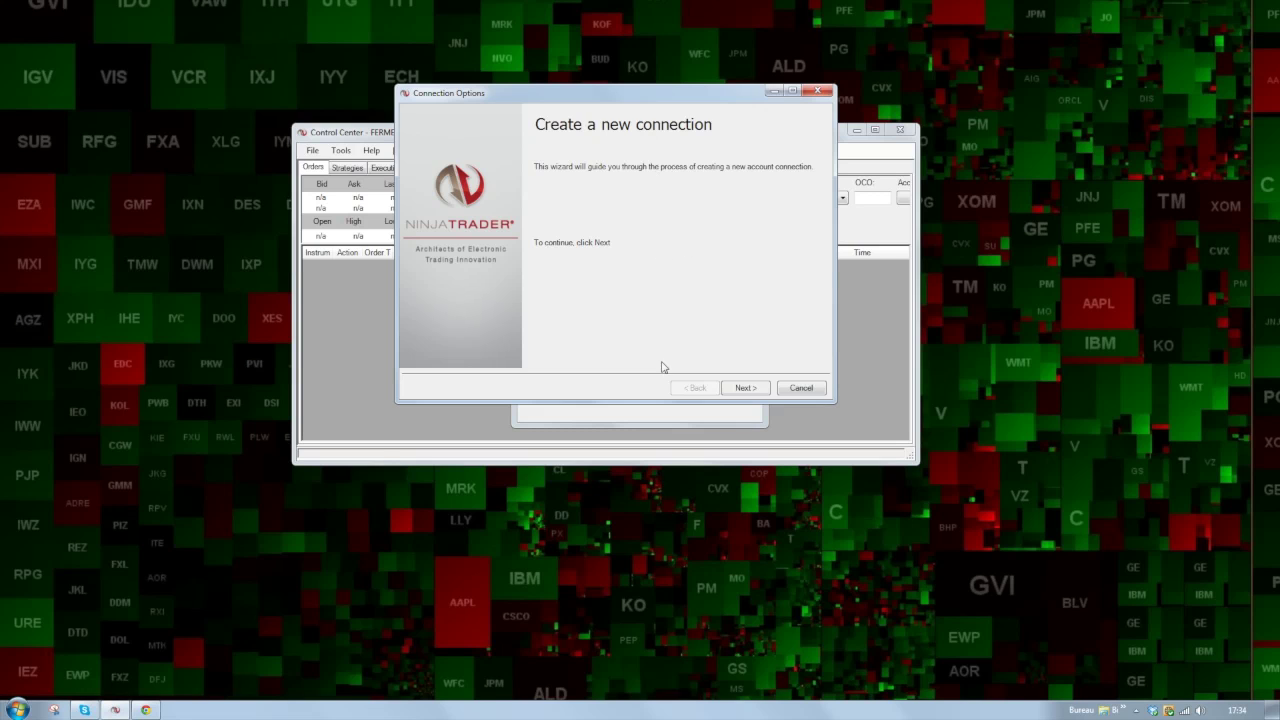
left_click(746, 391)
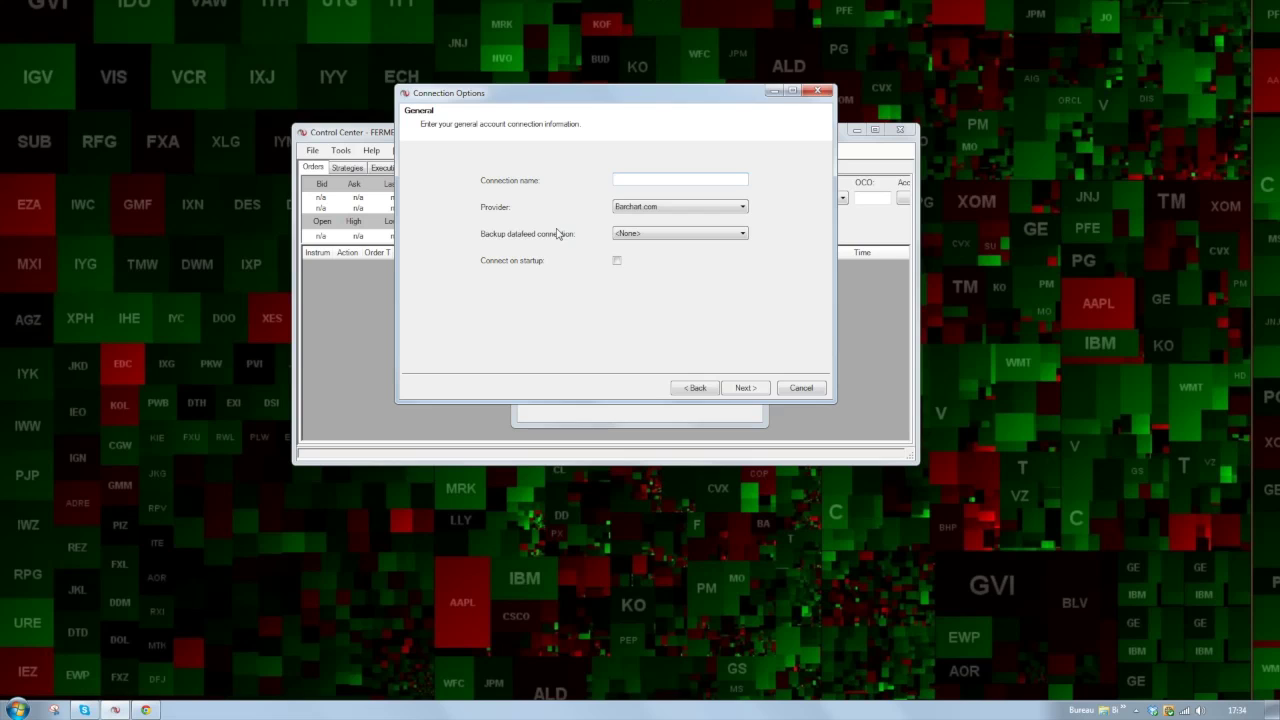
type("cqg")
left_click(689, 210)
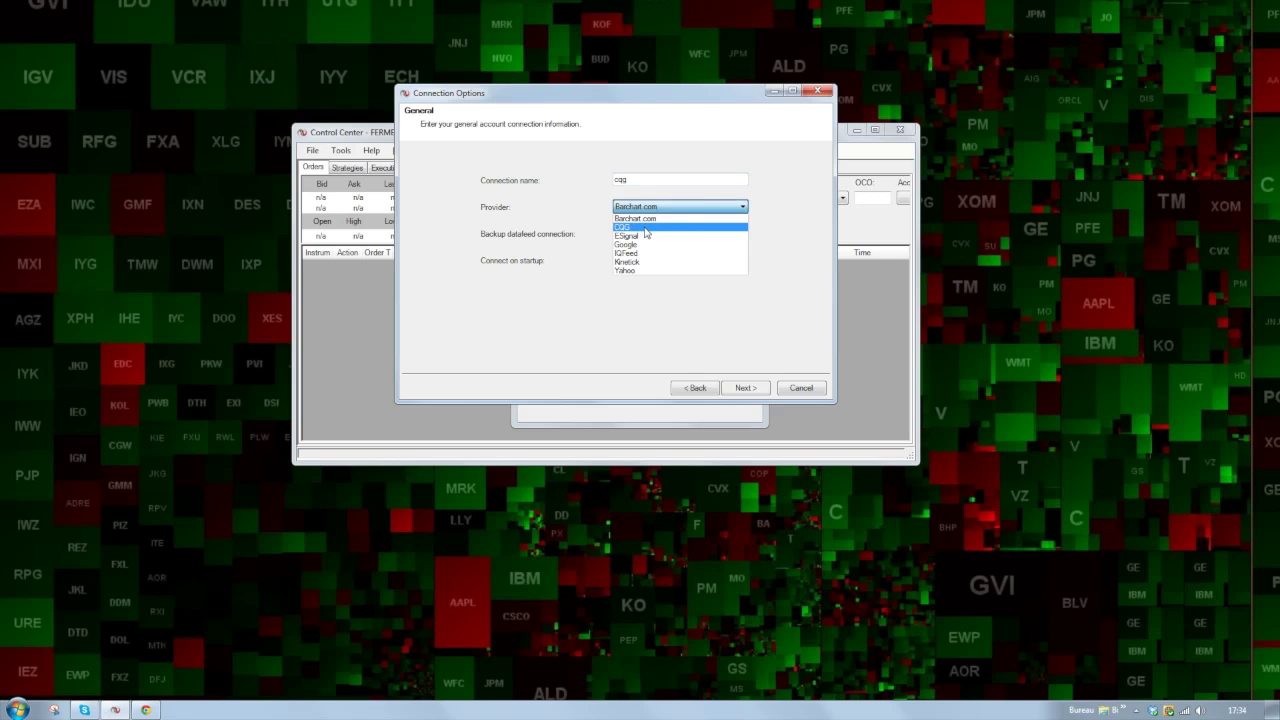
left_click(647, 228)
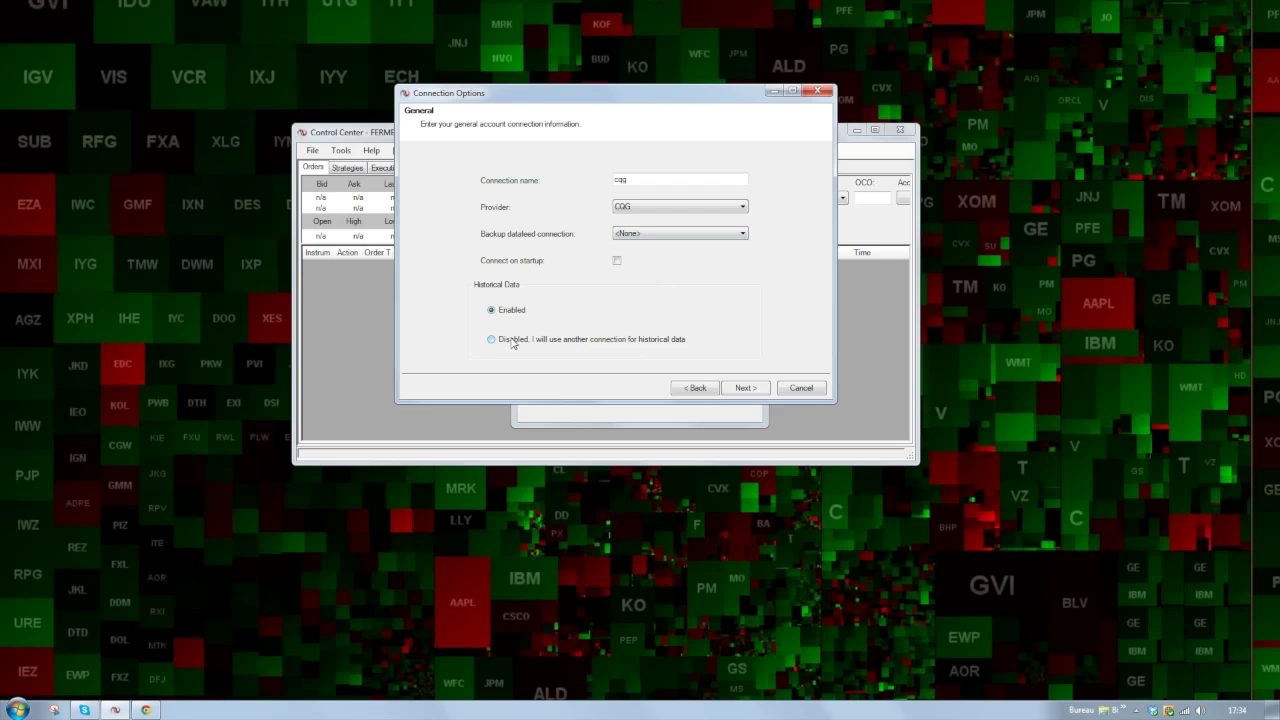
left_click(746, 388)
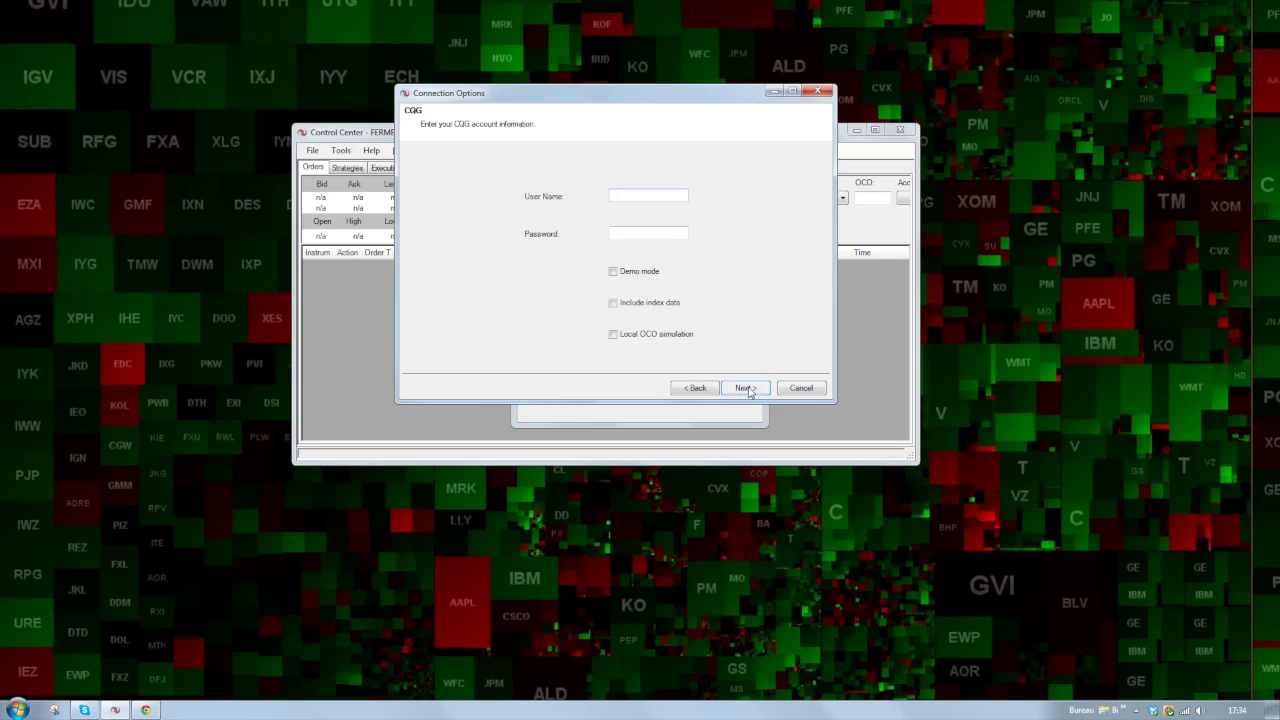
Step: Go over the CQG user name, password and demo mode settings, cancel the new connection and close the connection setup
left_click(630, 194)
left_click(630, 233)
left_click(611, 272)
left_click(805, 387)
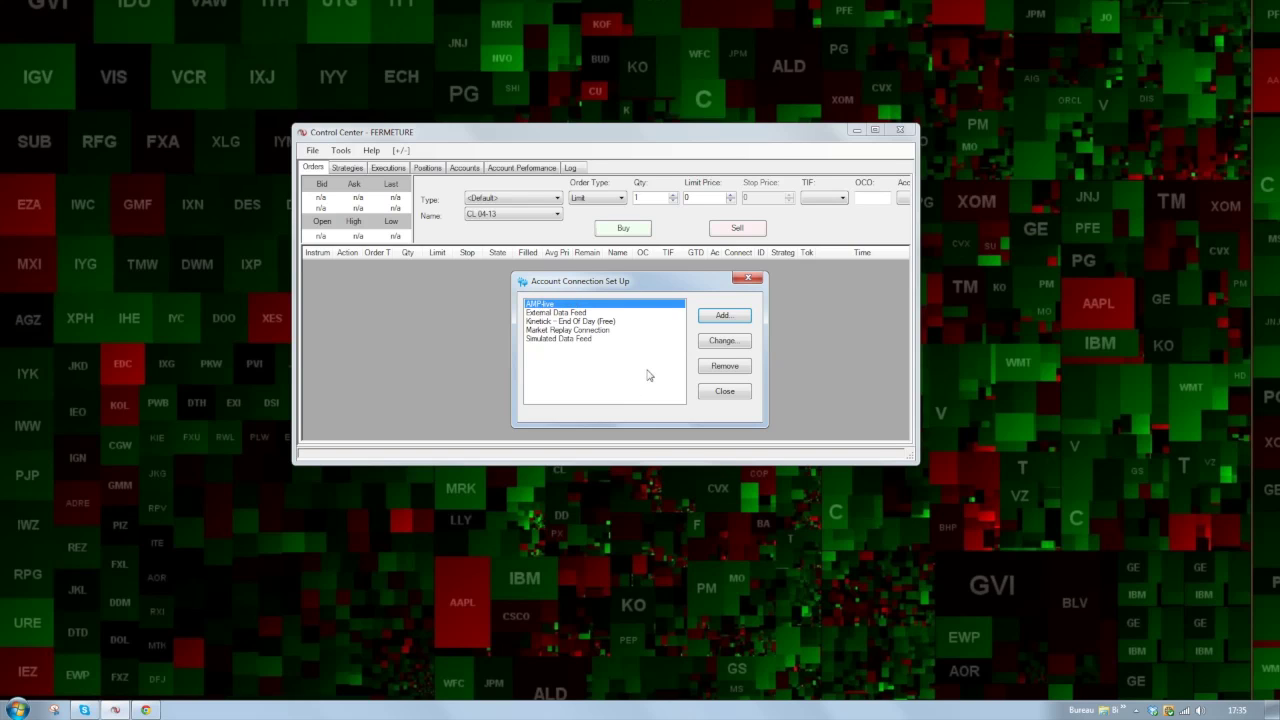
left_click(725, 391)
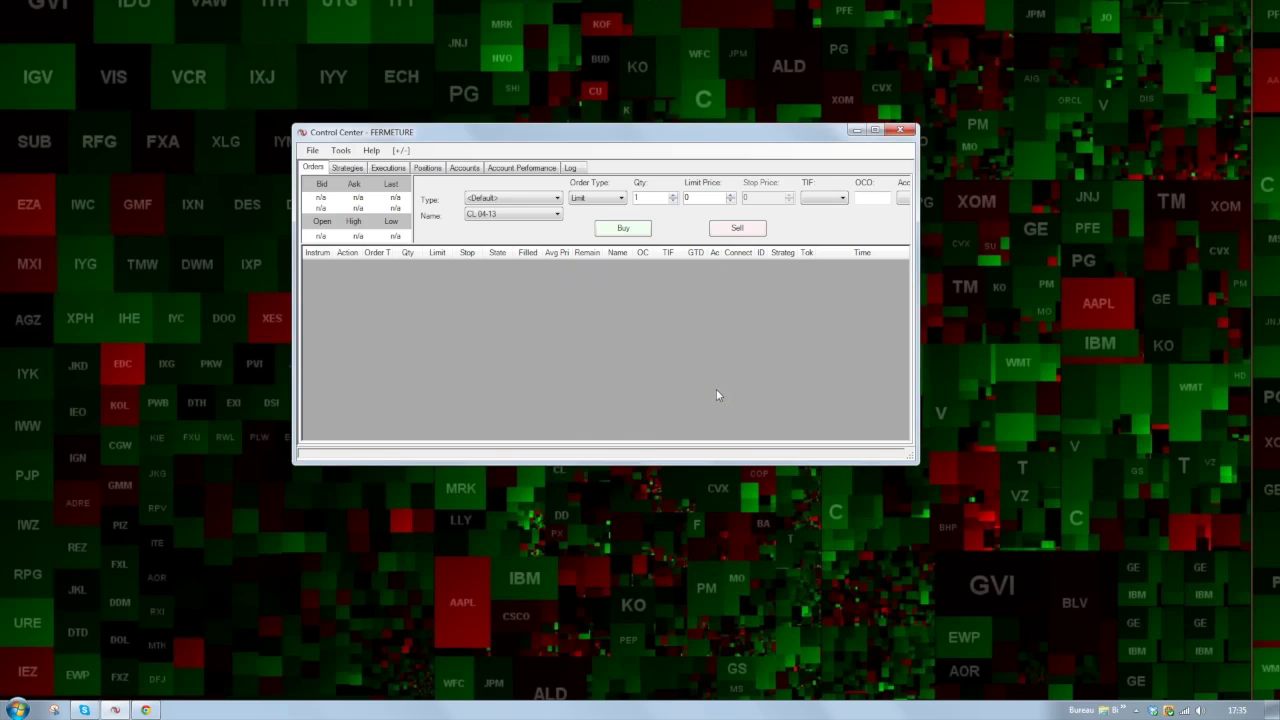
Step: Connect NinjaTrader to the existing AMP-live account connection
left_click(320, 157)
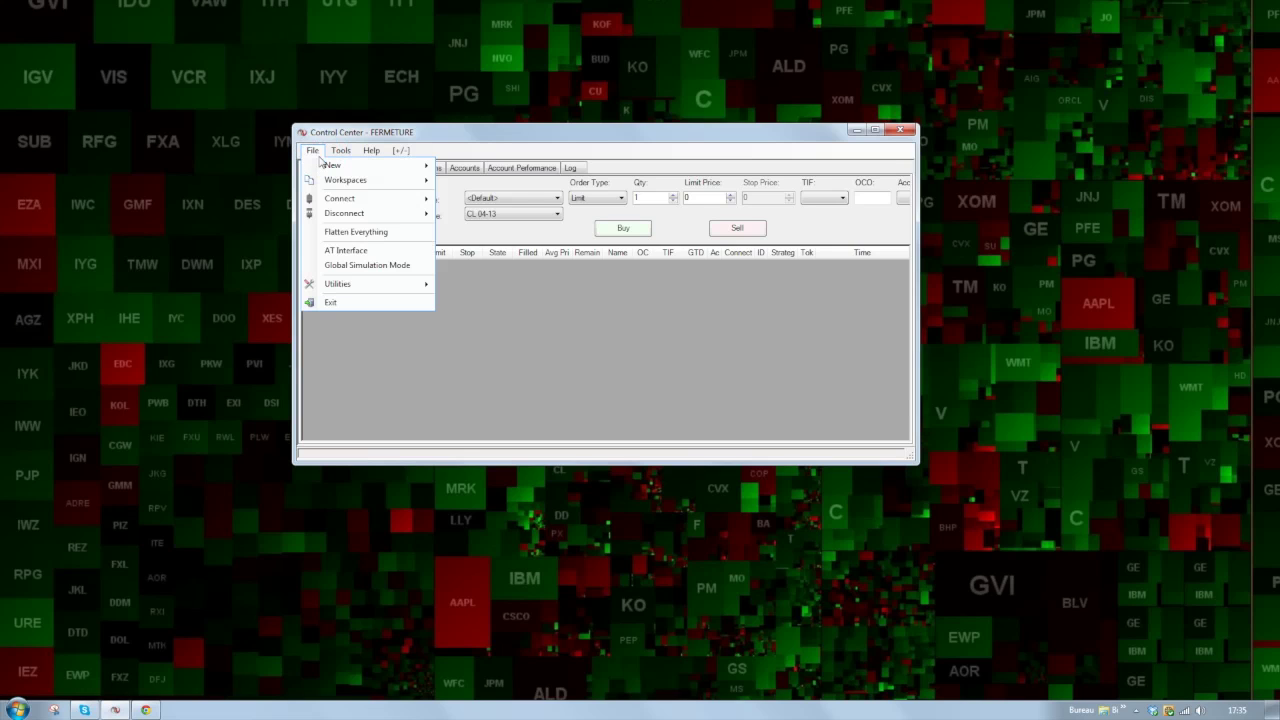
mouse_move(370, 199)
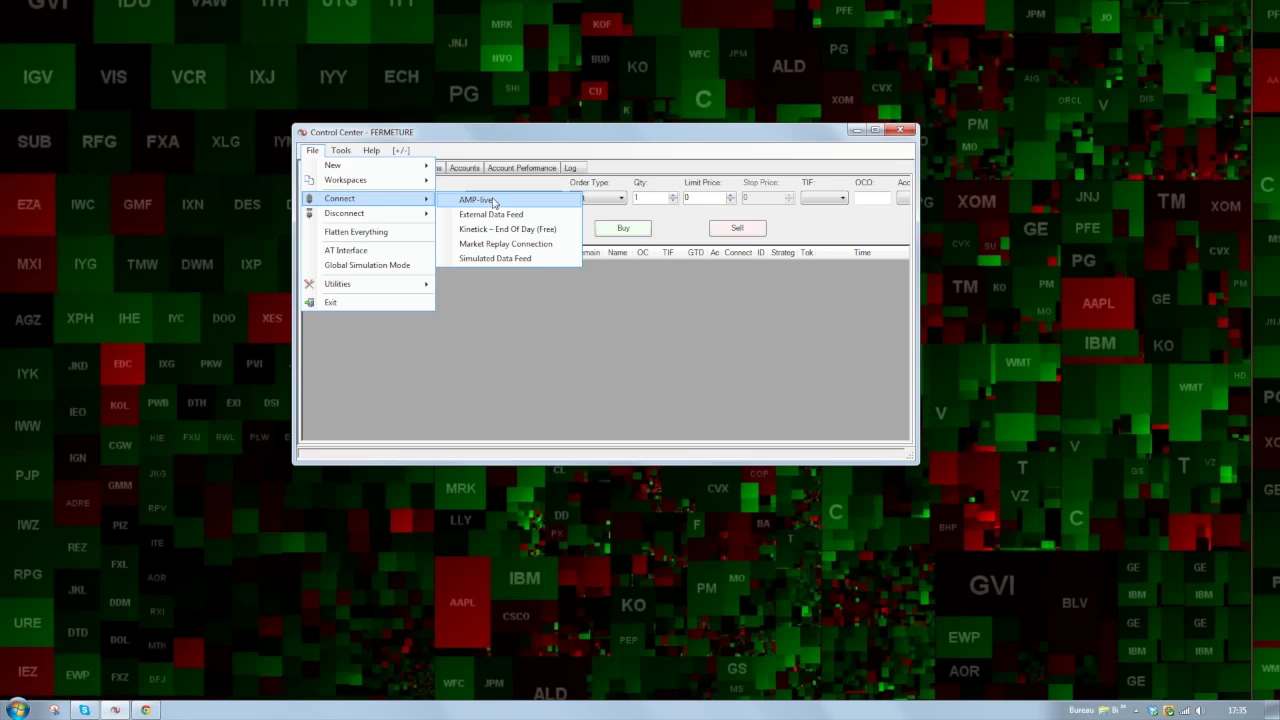
left_click(493, 201)
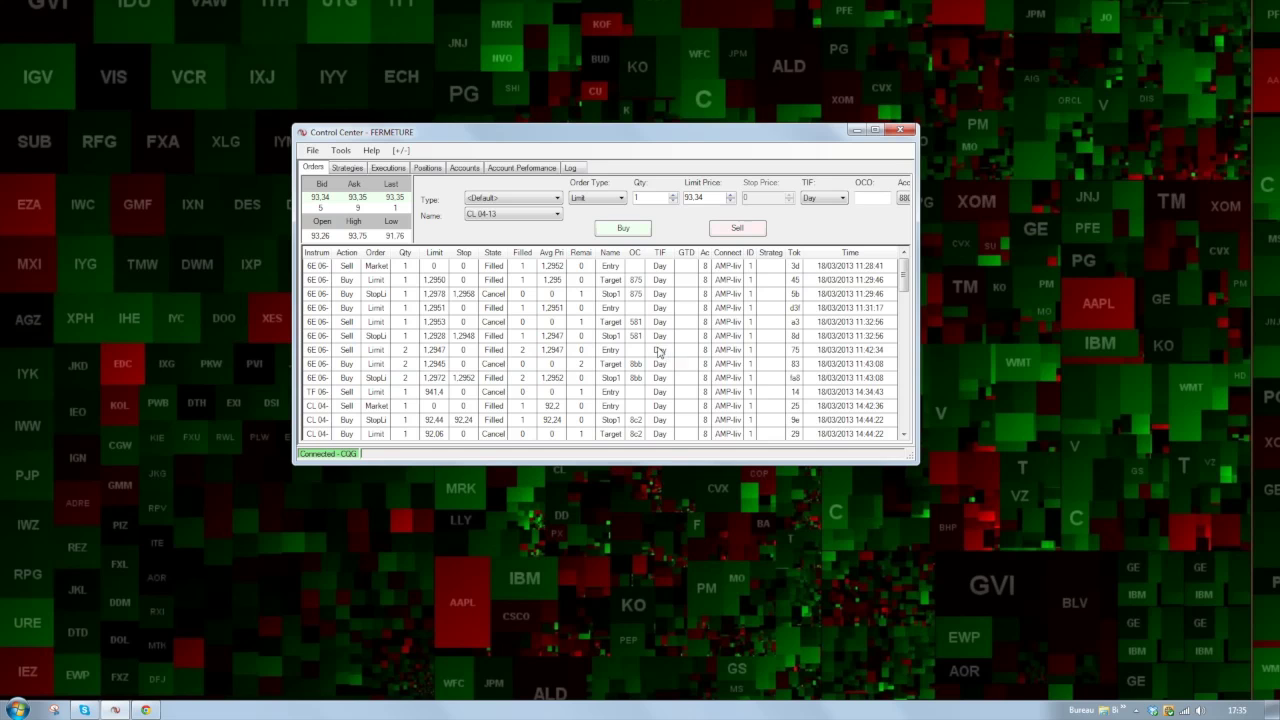
left_click_drag(614, 138, 641, 140)
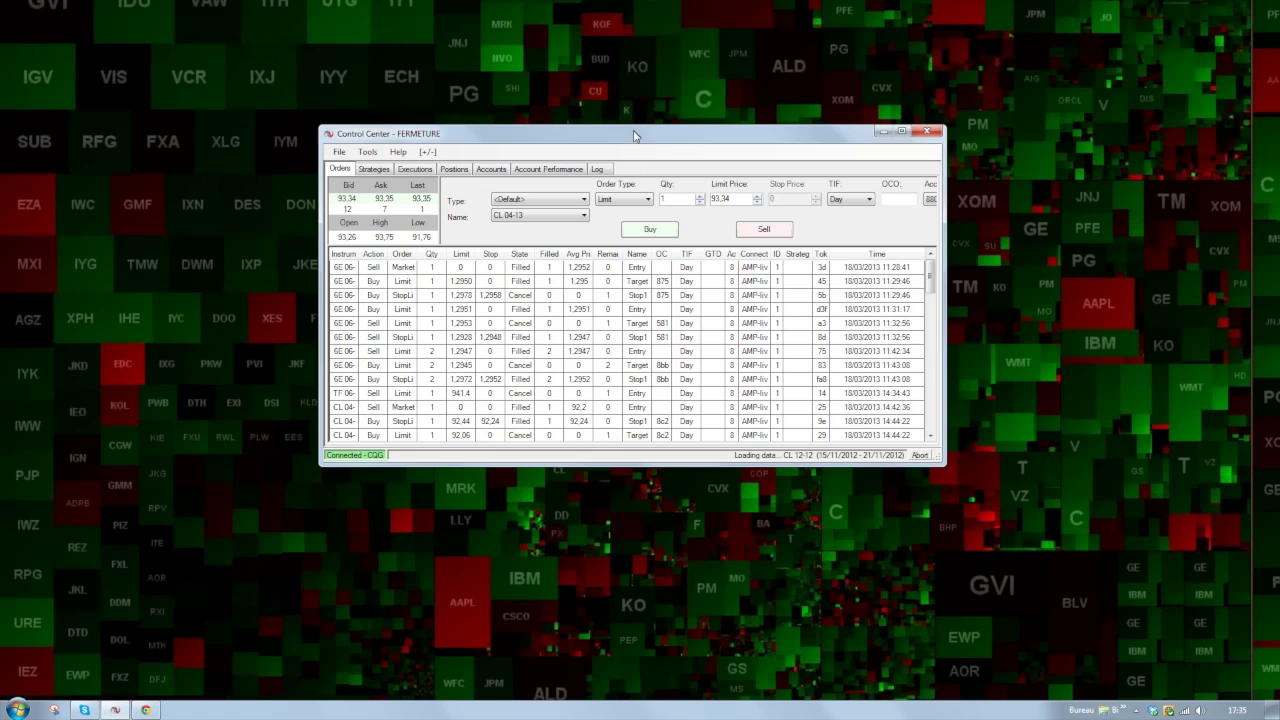
left_click_drag(643, 140, 649, 180)
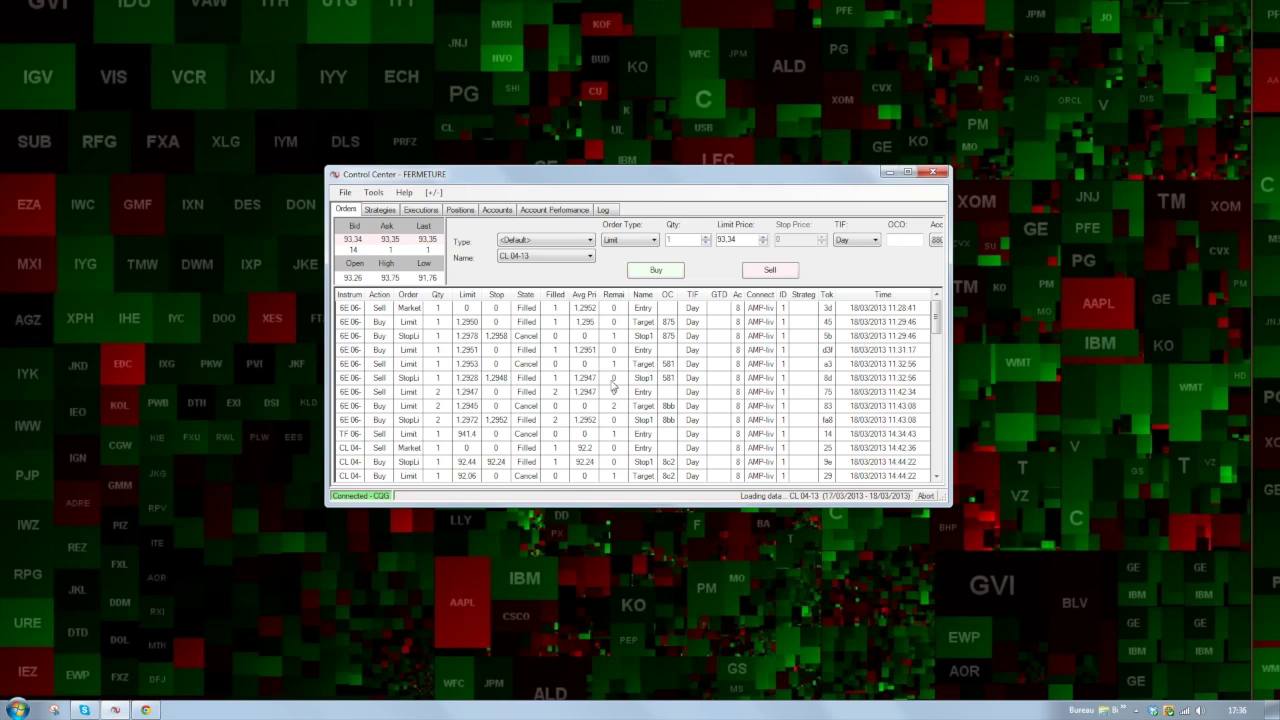
left_click_drag(675, 179, 653, 158)
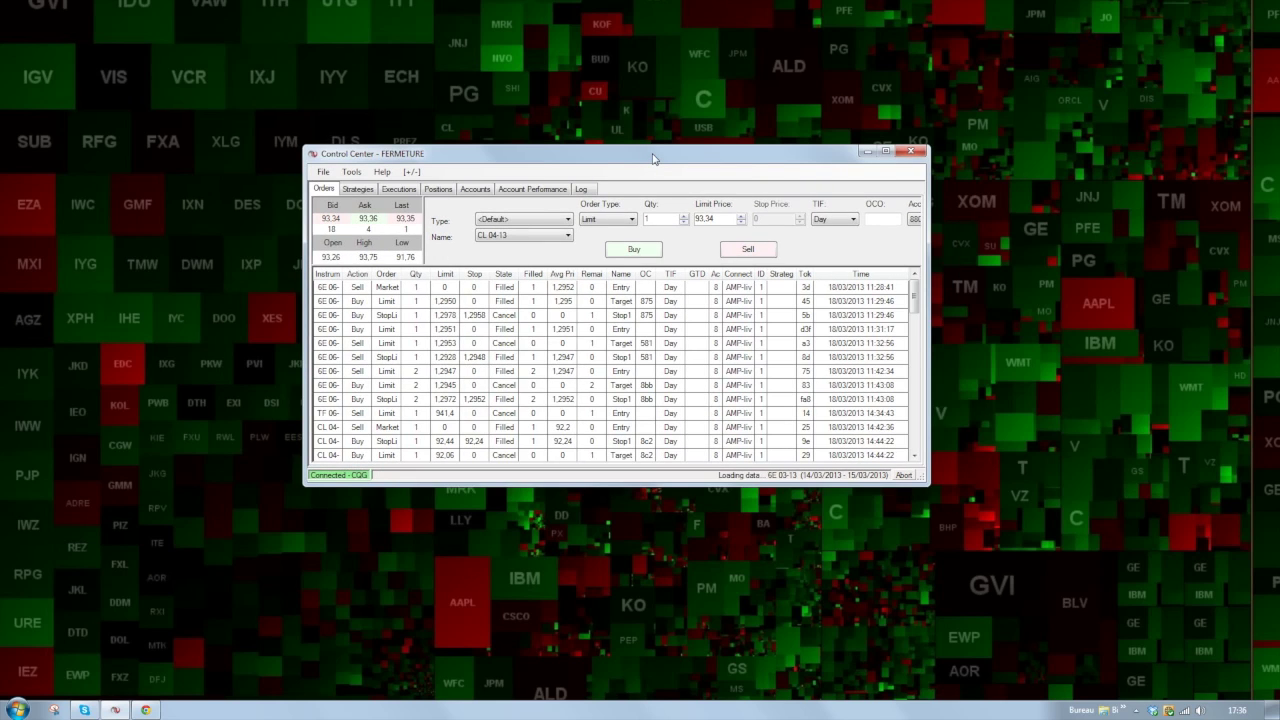